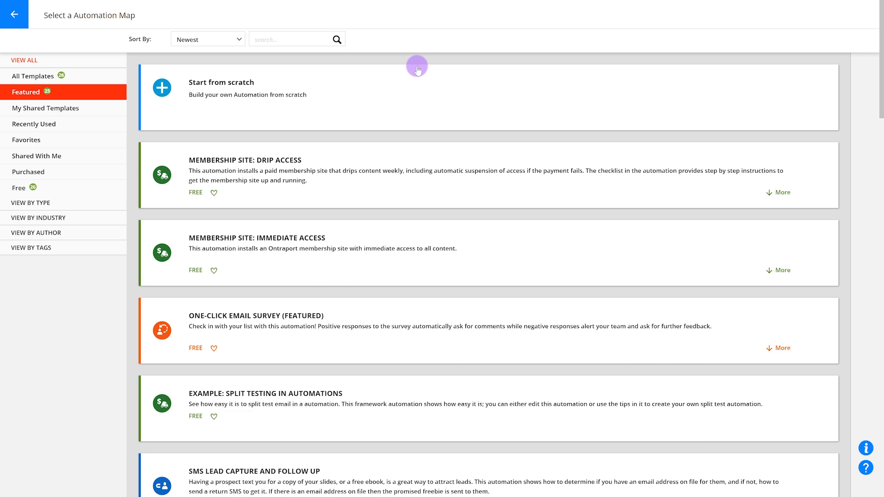
Step: Start a new automation map from scratch and name it "Abandoned Cart Automation"
left_click(276, 95)
left_click(118, 15)
type("Abandoned Cart Automation")
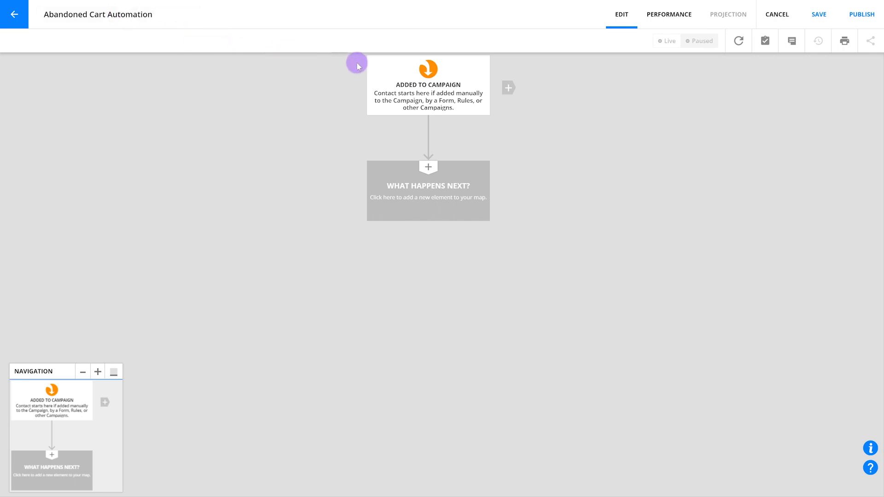
Step: Add a "Visits a Landing Page" trigger beside Added to Campaign, using the "Fitness Coach - Sales form" landing page
left_click(509, 89)
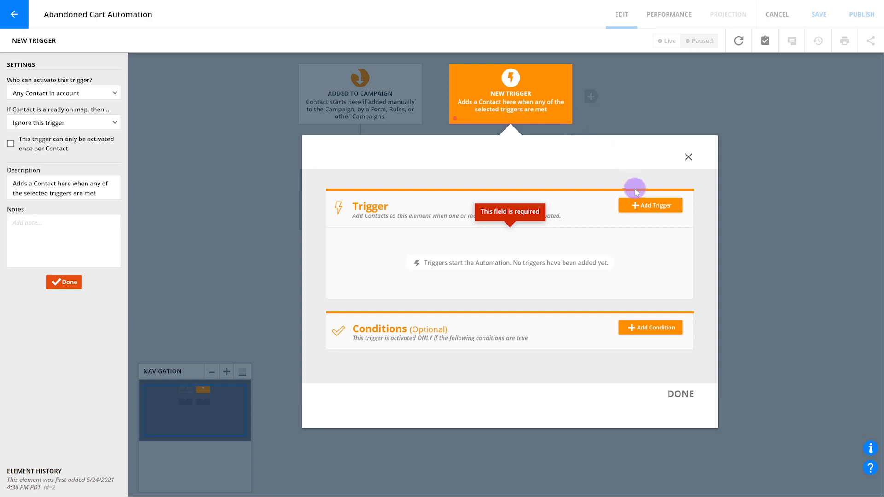
left_click(642, 206)
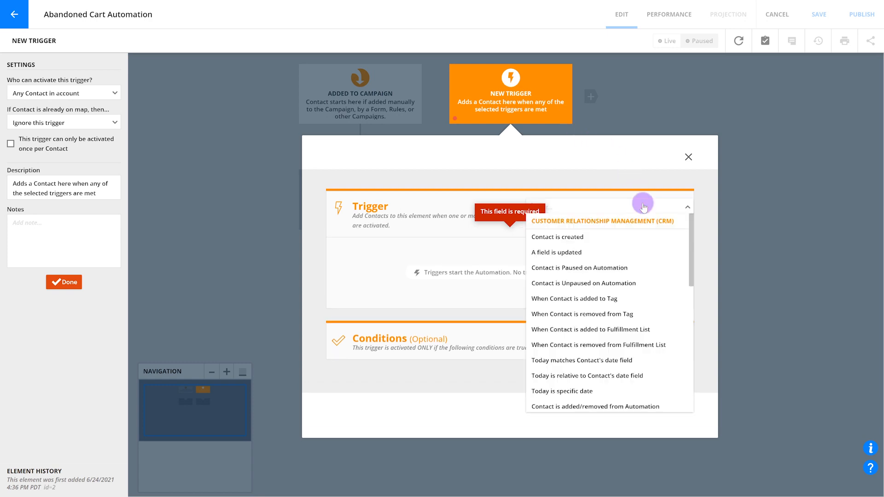
type("visi")
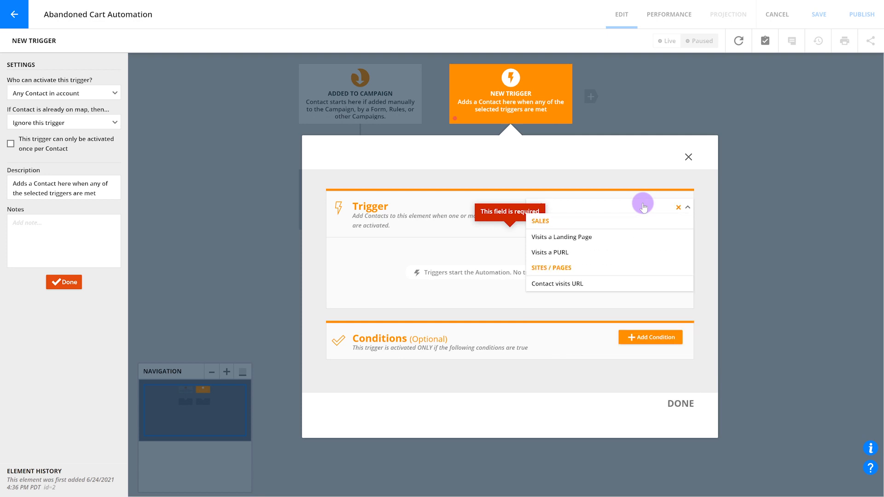
left_click(596, 238)
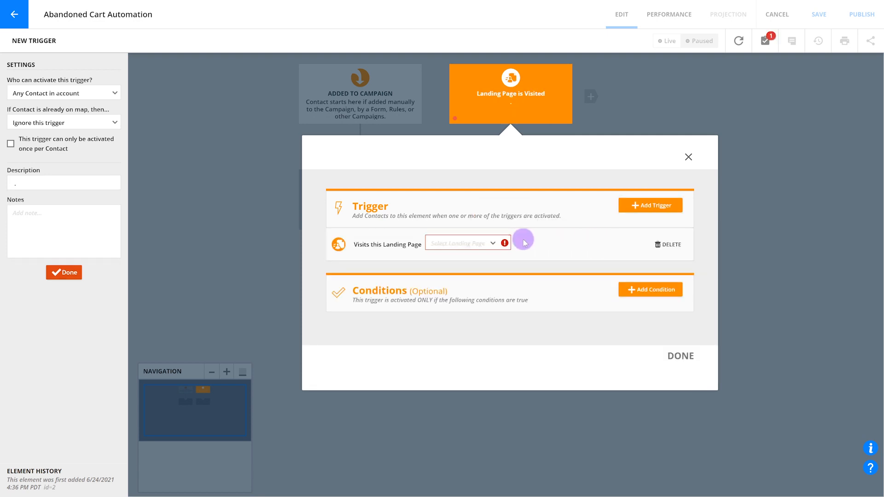
left_click(473, 247)
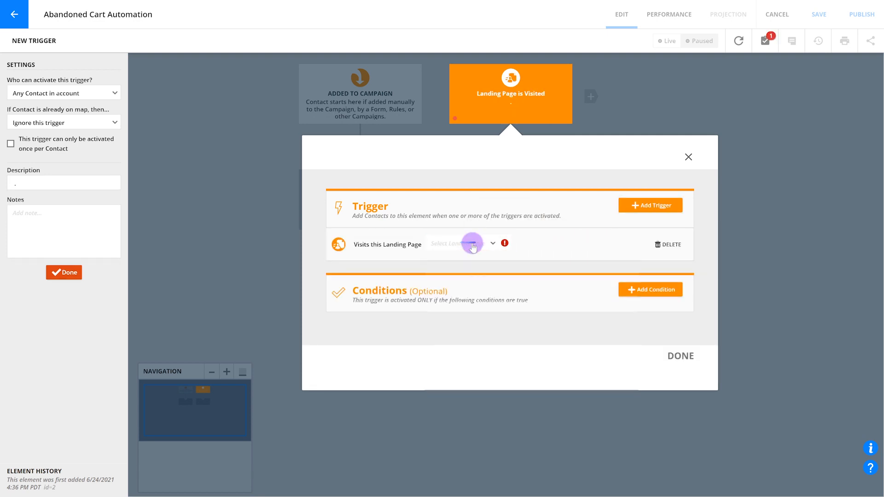
type("sales")
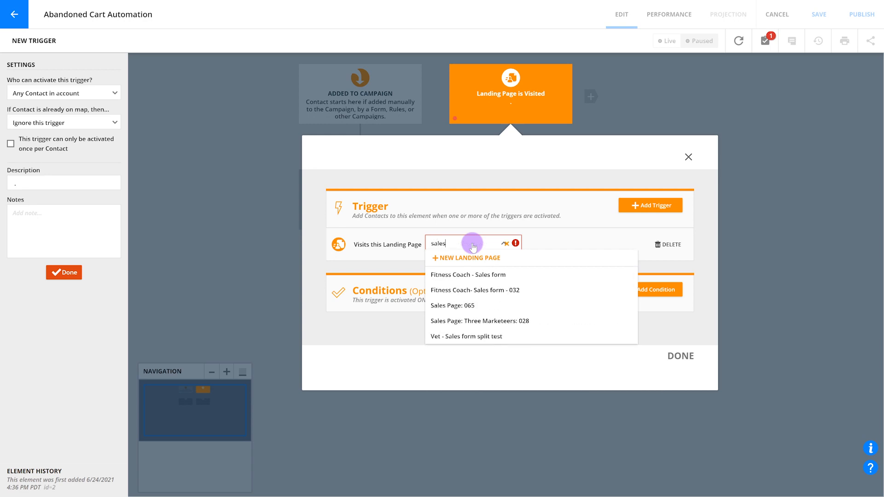
left_click(471, 275)
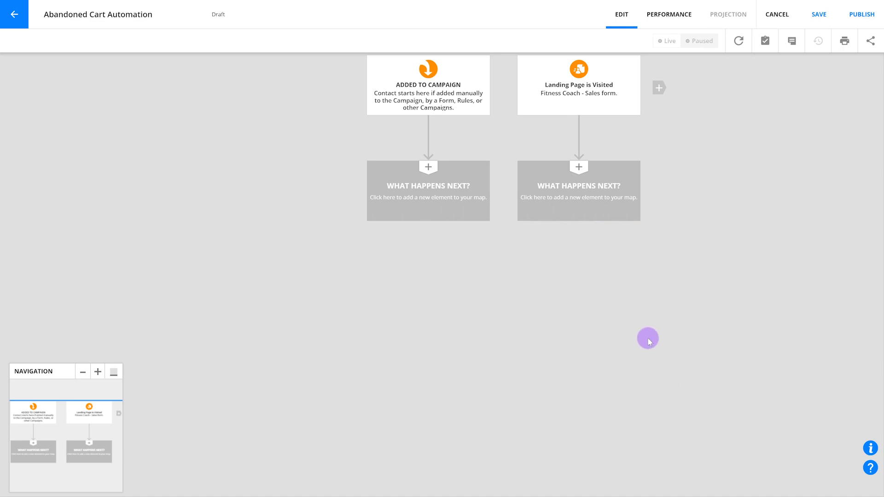
Step: Add a goal below the landing page trigger, achieved when the contact purchases the product "The Ultimate Bodyweight Ebook"
left_click(582, 193)
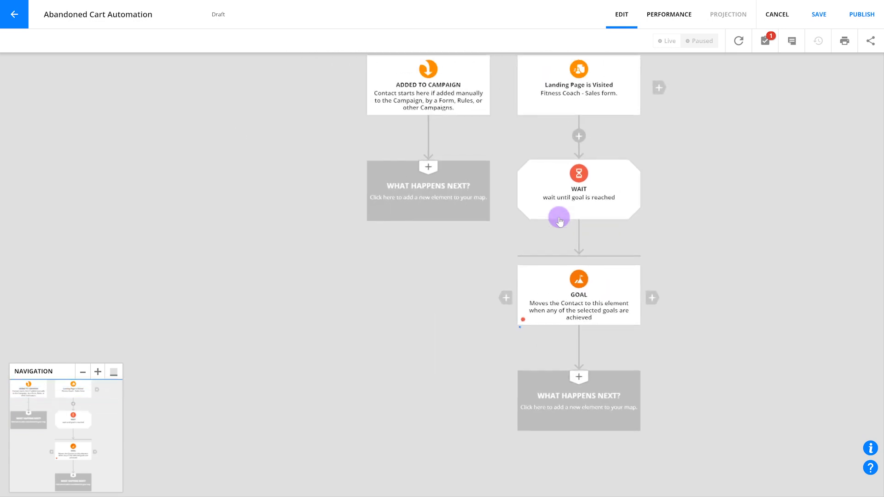
left_click(568, 292)
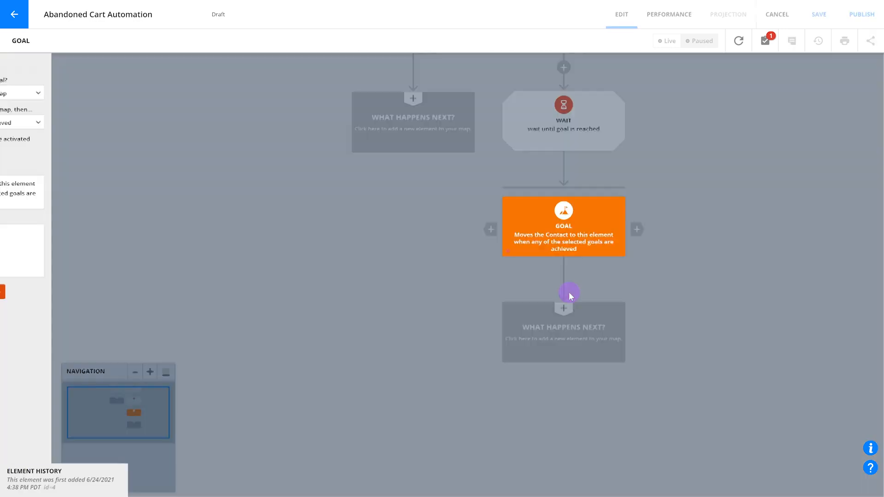
left_click(652, 208)
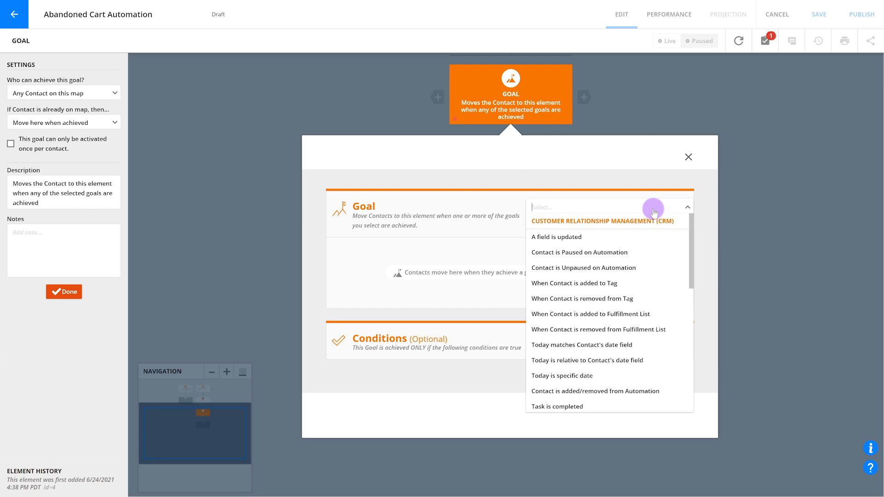
type("purch")
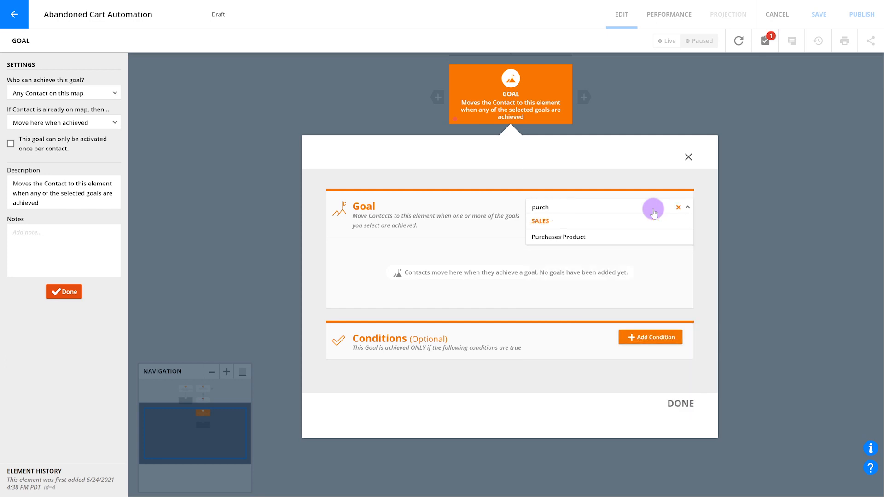
left_click(628, 237)
left_click(413, 244)
type("ult")
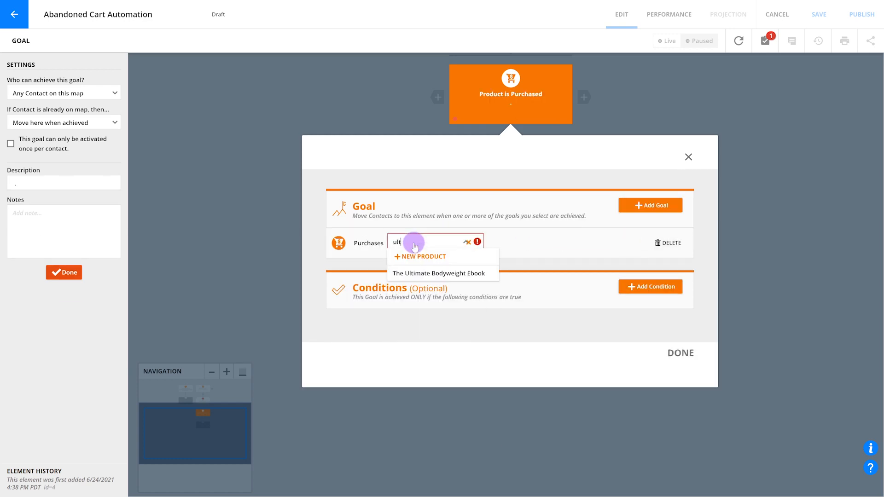
left_click(430, 273)
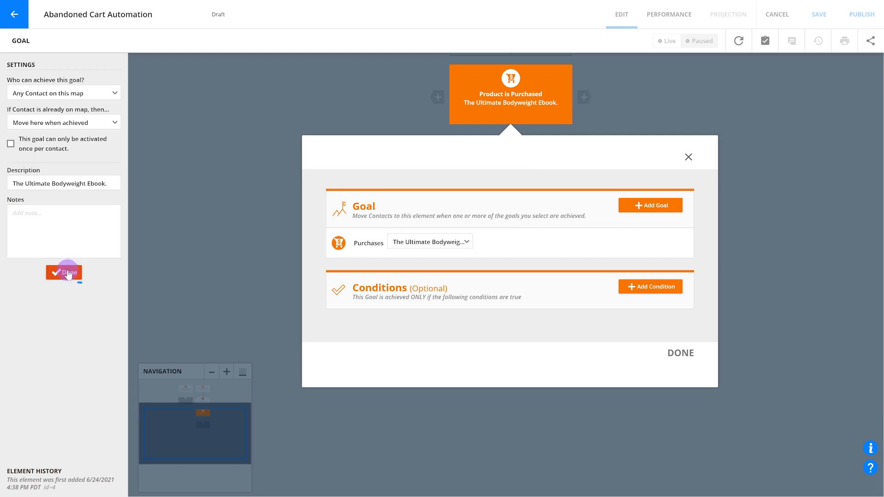
left_click(67, 272)
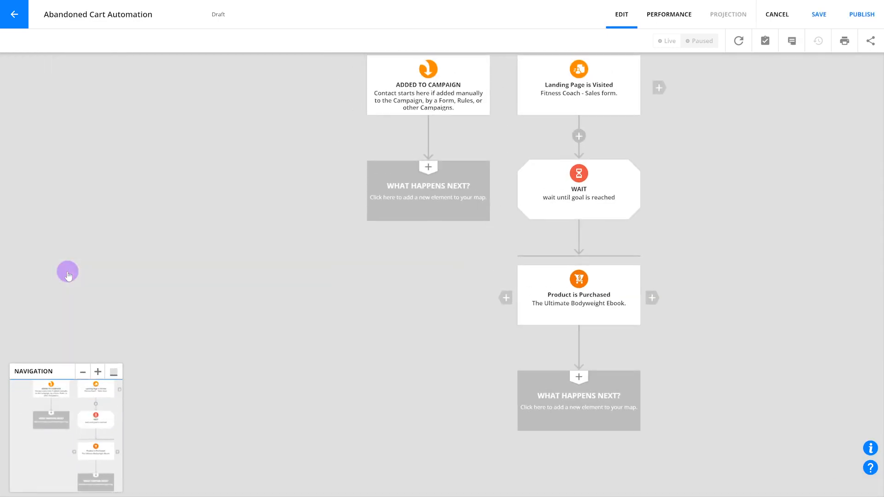
Step: Add an End element below the purchase goal, set to remove contacts from this automation when they reach it
left_click(585, 402)
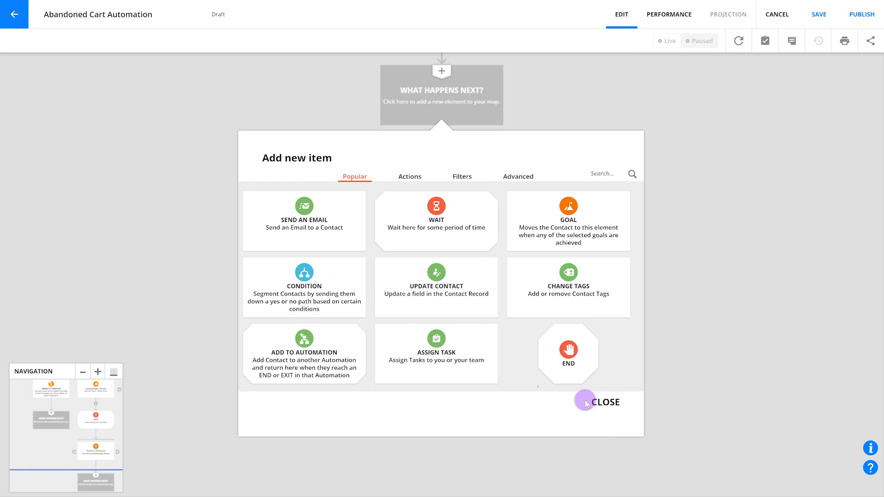
left_click(571, 363)
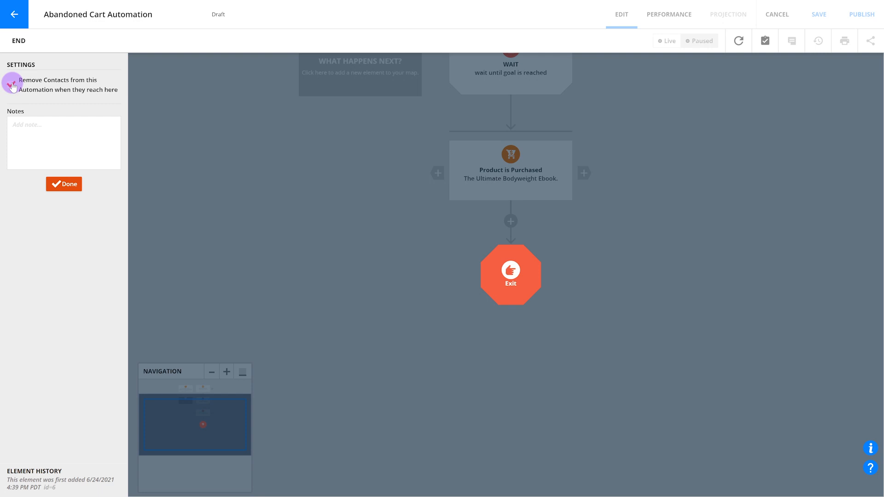
left_click(63, 187)
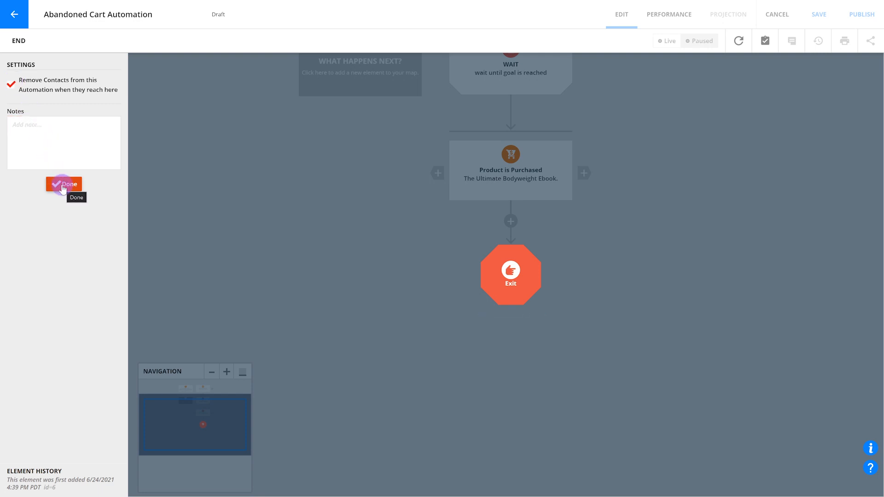
left_click(63, 185)
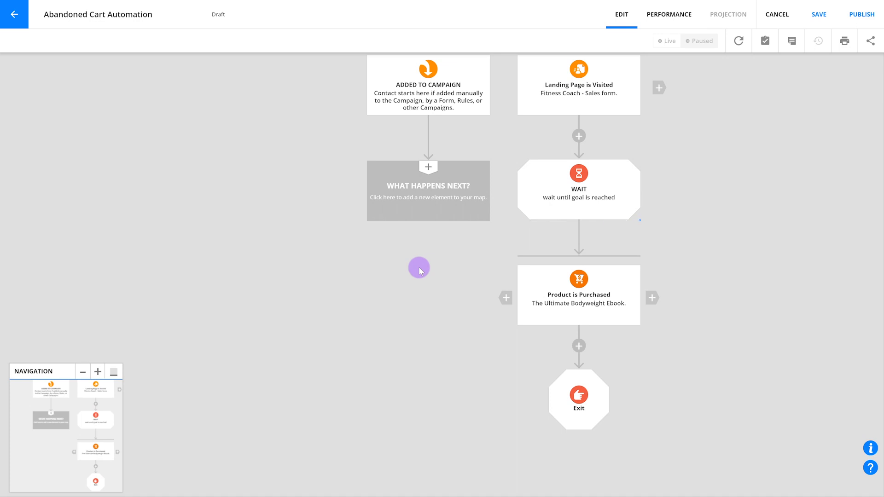
Step: Change the Wait element above the purchase goal to wait until some time passes, with a duration of 1 hour
left_click(579, 198)
left_click(579, 198)
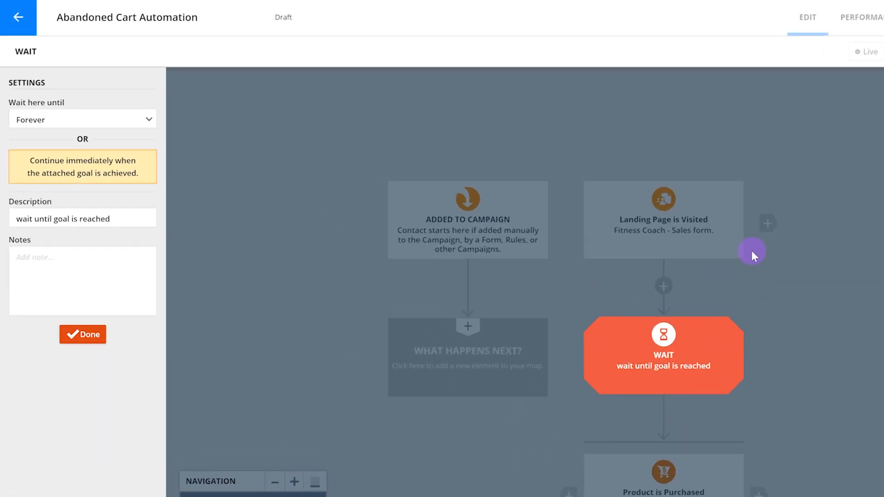
left_click(118, 119)
left_click(109, 137)
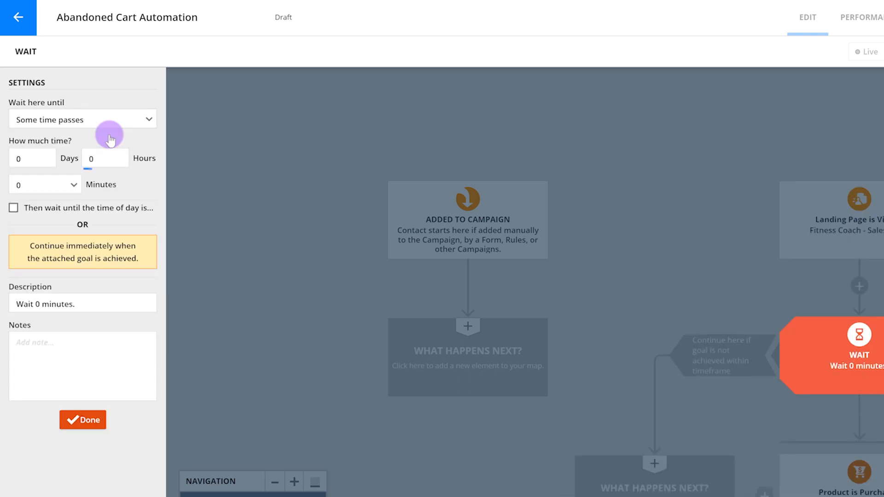
left_click(106, 158)
type("1")
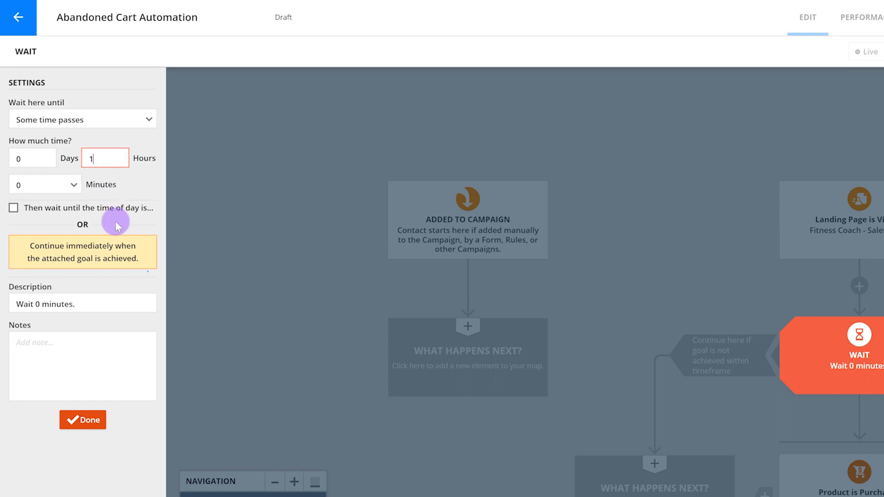
left_click_drag(28, 246, 138, 261)
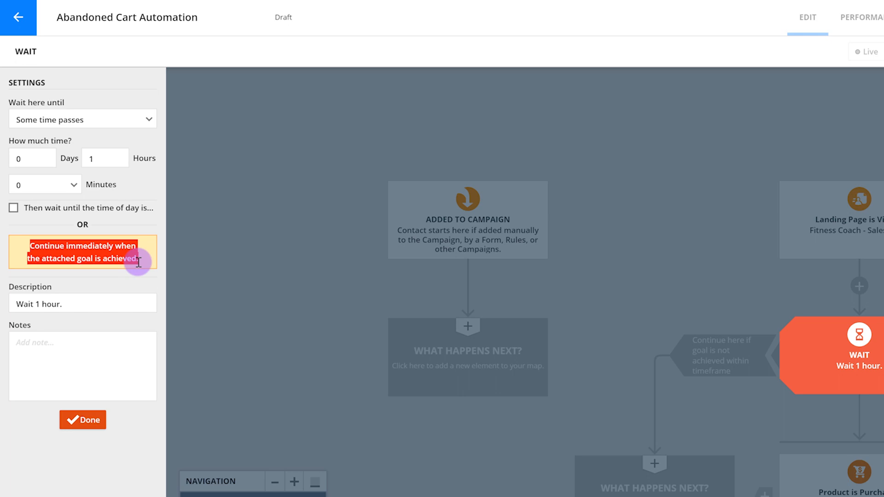
left_click(150, 254)
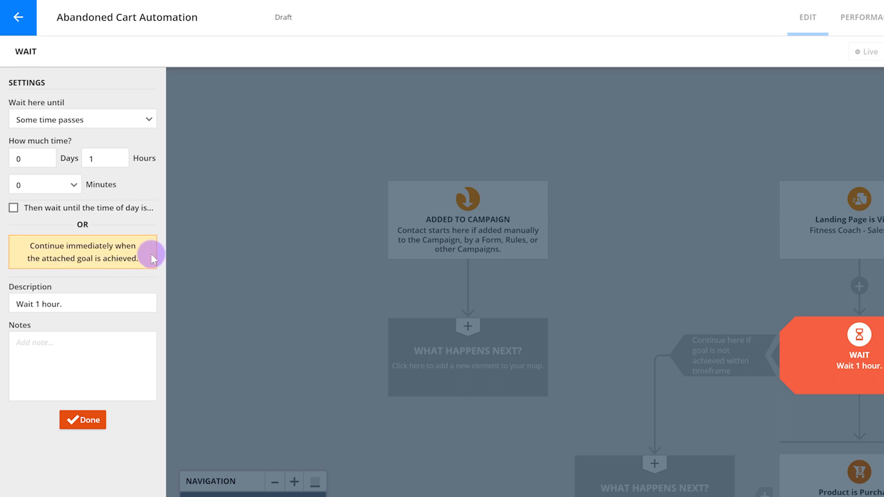
left_click(83, 420)
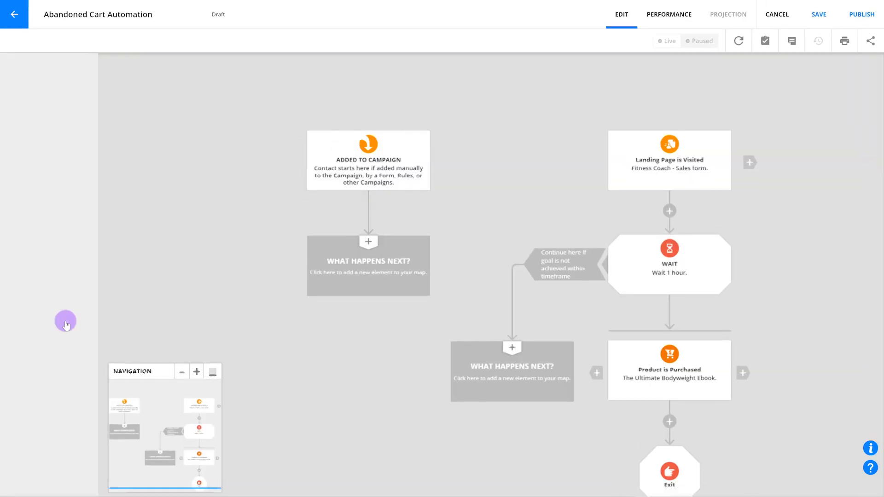
left_click_drag(340, 369, 400, 294)
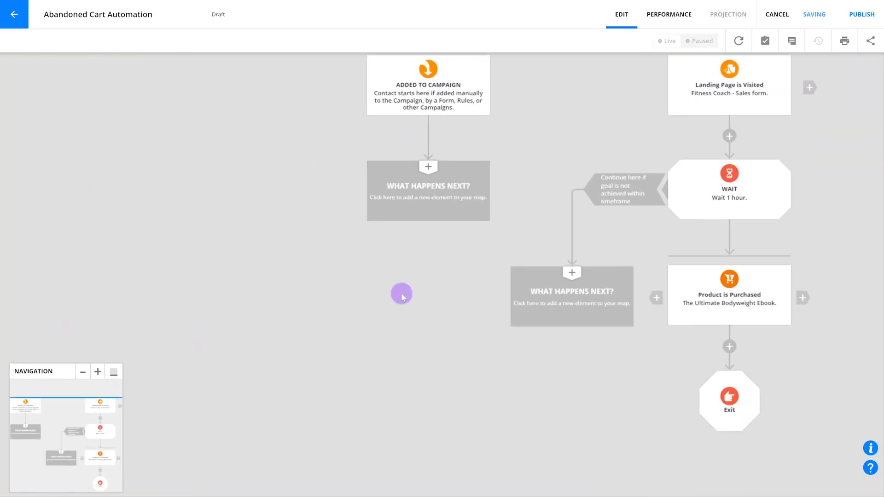
left_click_drag(75, 425, 131, 416)
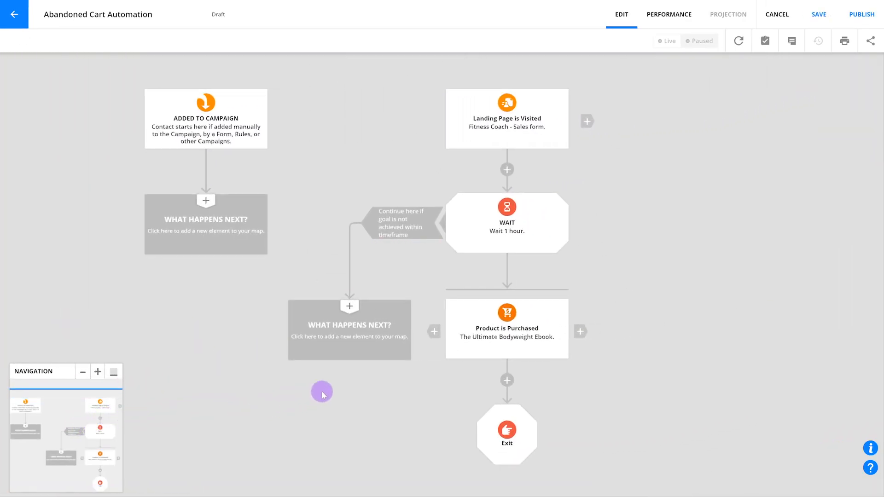